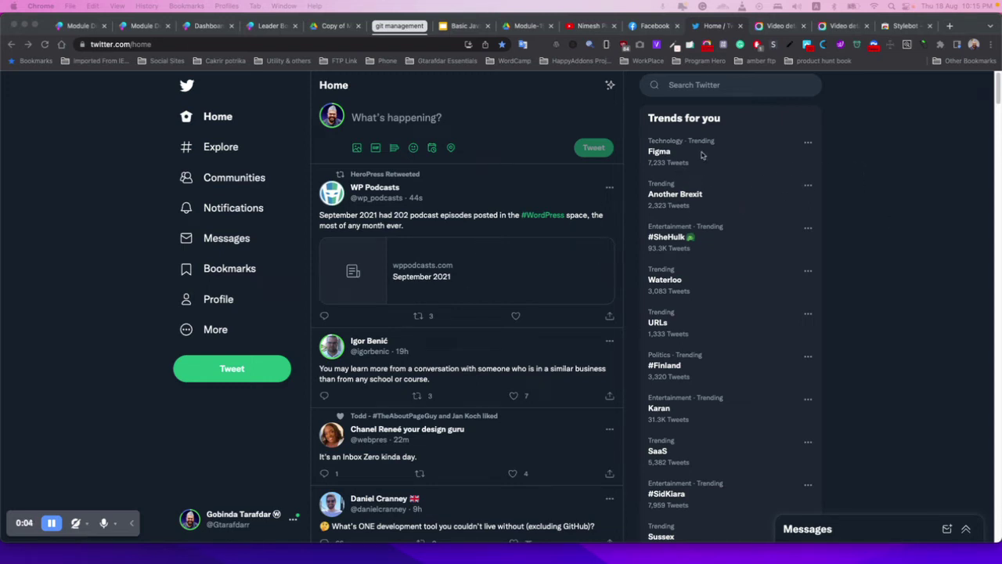
scroll(711, 198, down, 5)
scroll(711, 198, up, 5)
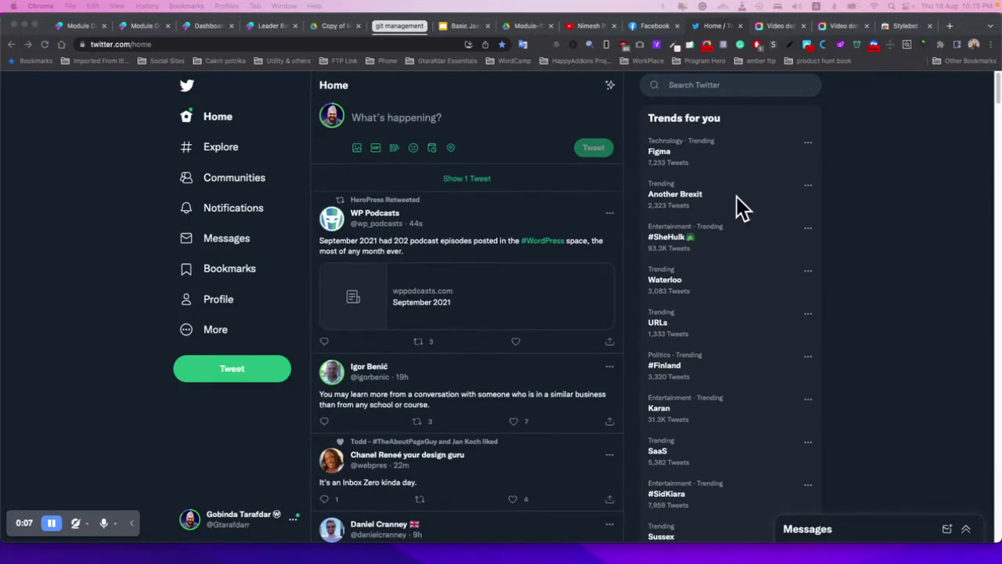
scroll(736, 196, down, 5)
scroll(736, 235, up, 5)
Step: Open the Stylebot editor for twitter.com in its raw CSS Code view
click(773, 45)
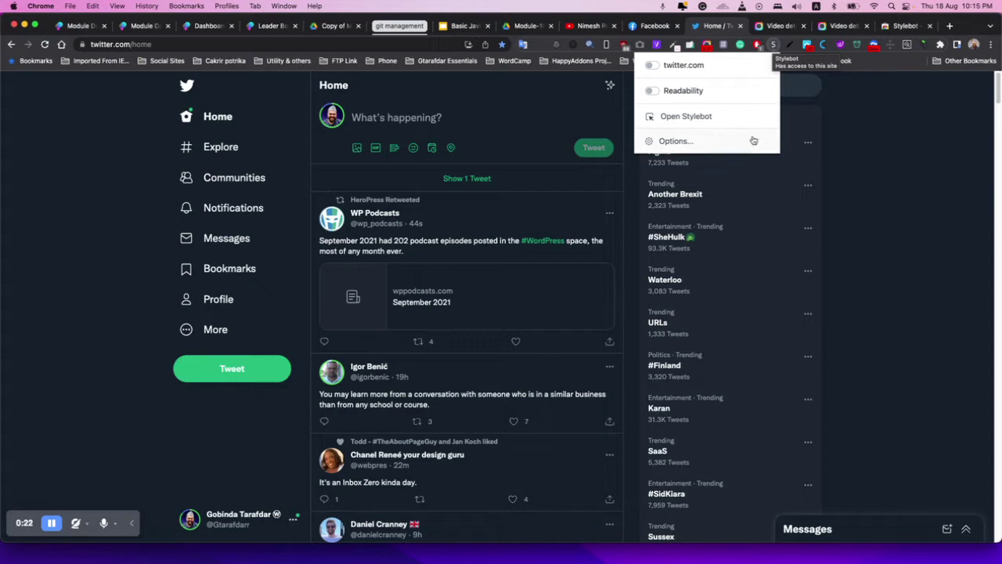
click(686, 115)
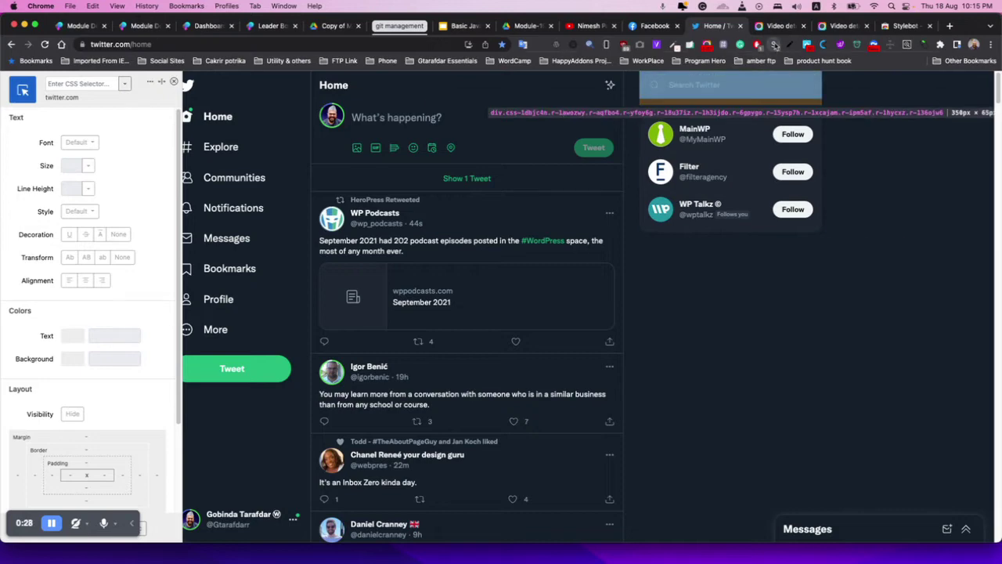
click(775, 45)
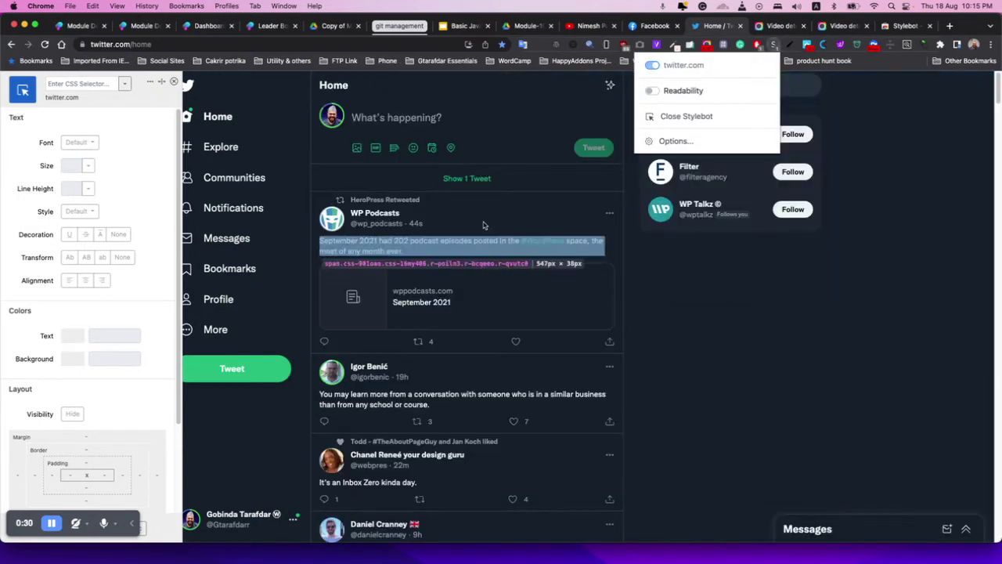
scroll(141, 458, down, 3)
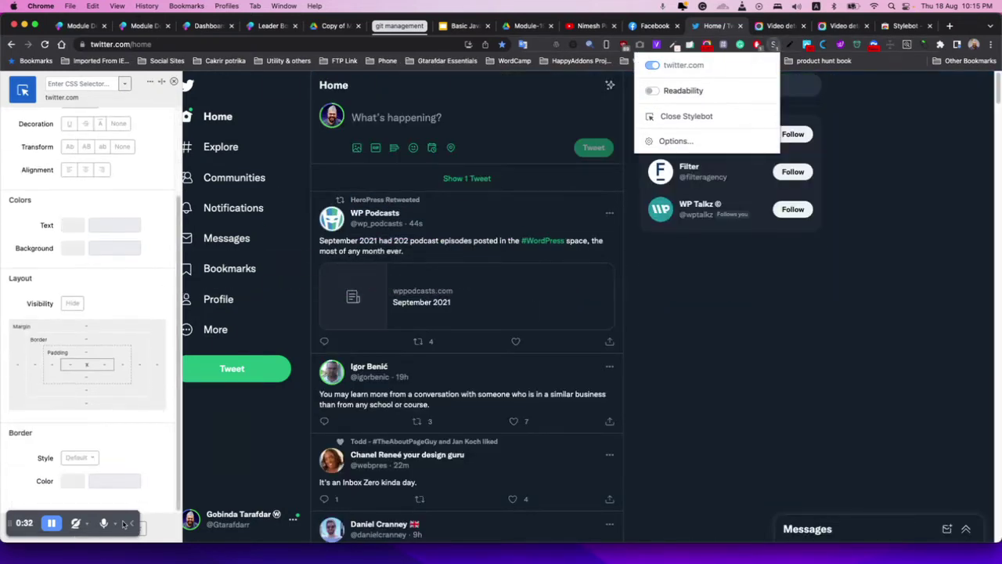
click(124, 522)
click(132, 528)
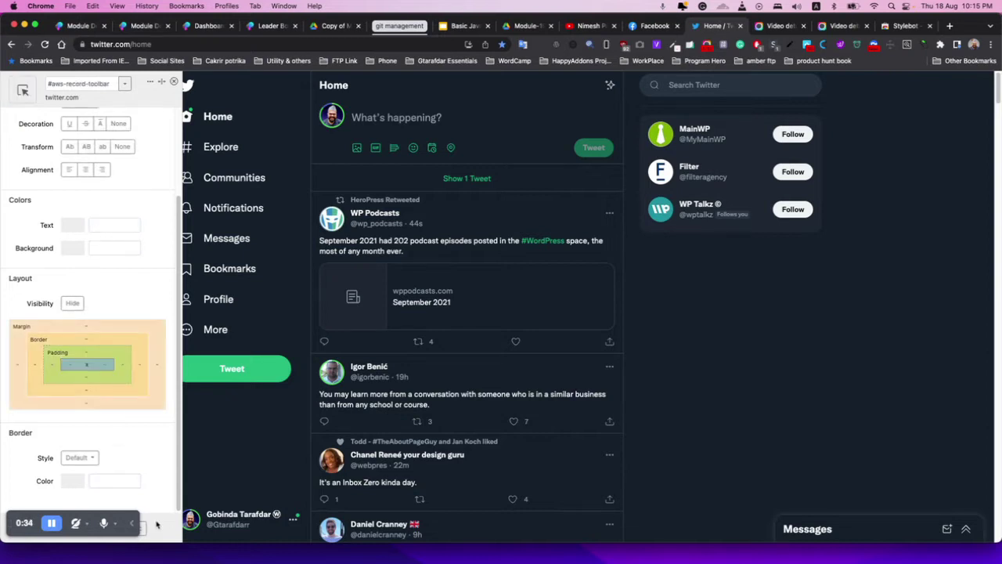
click(131, 523)
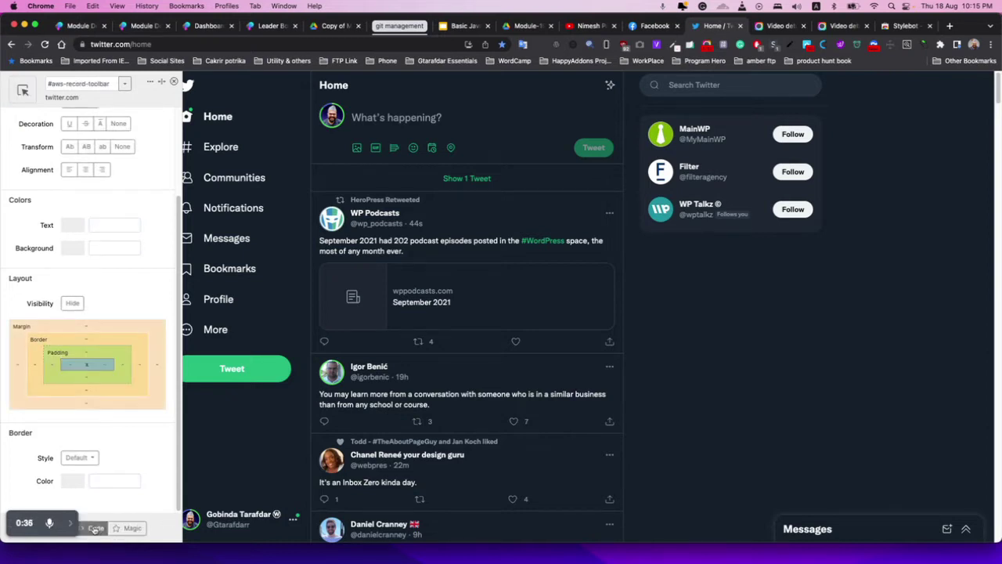
click(95, 527)
click(47, 335)
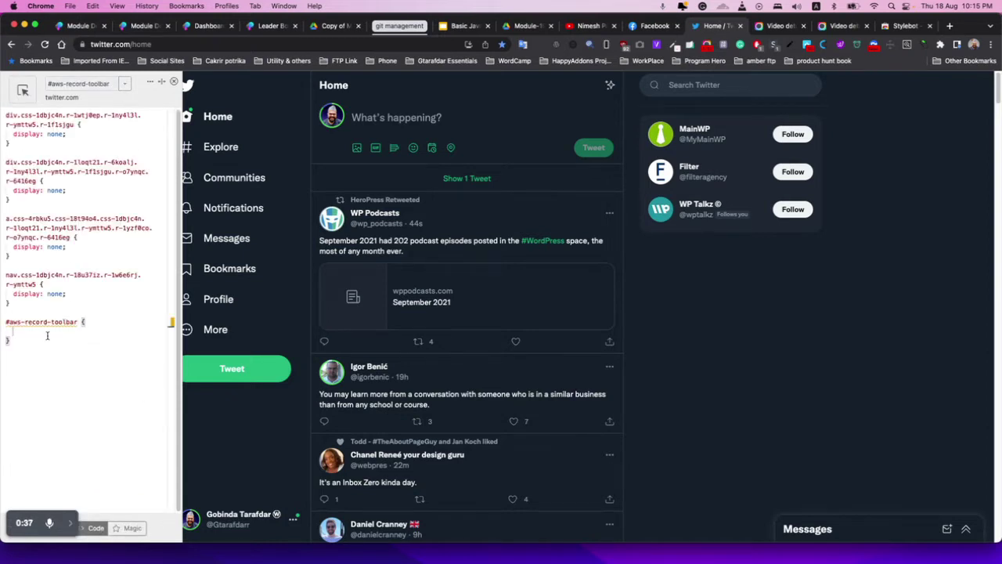
Step: Select and delete all existing custom CSS rules for twitter.com
double_click(20, 134)
triple_click(7, 115)
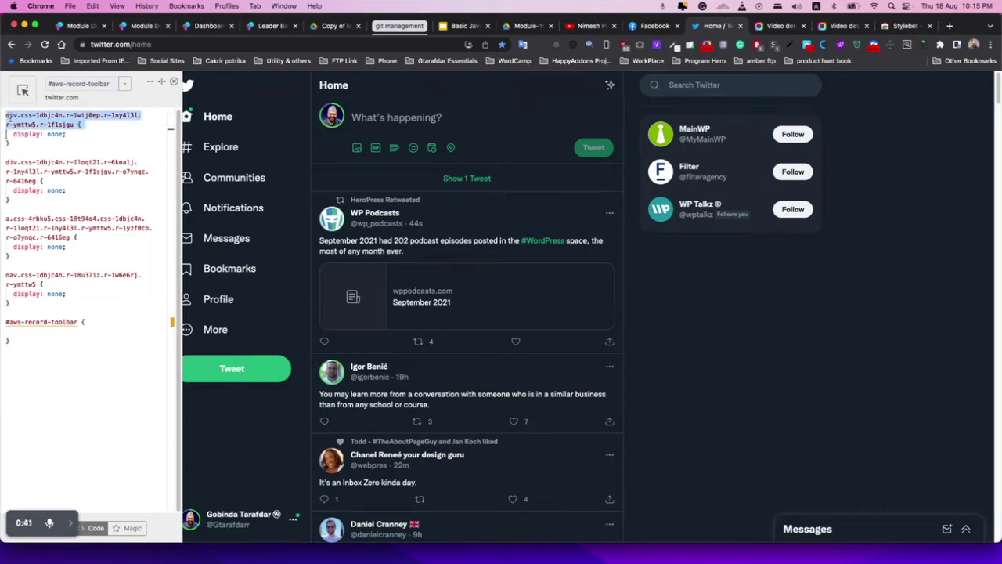
shift+click(46, 364)
key(BackSpace)
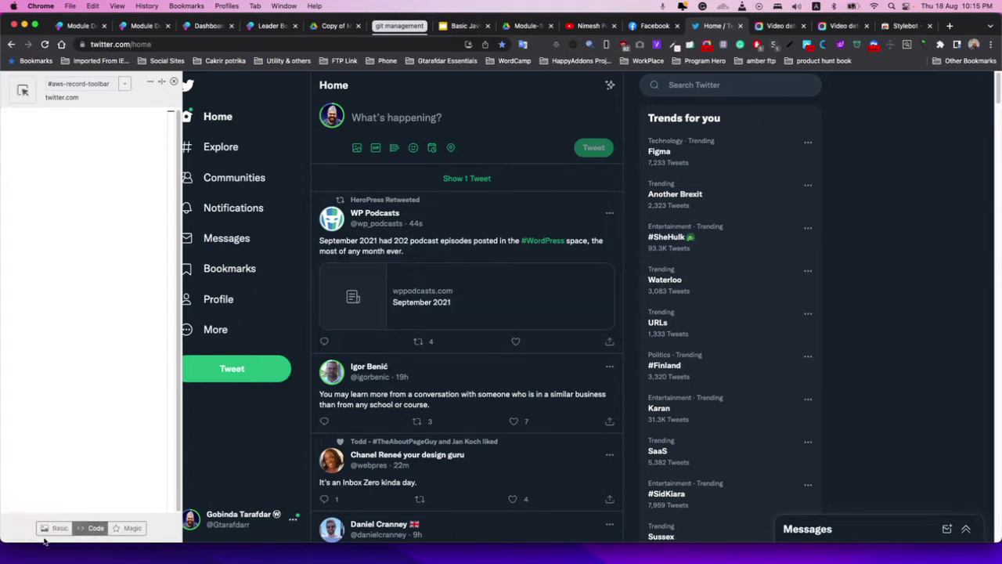
Step: In the visual editor, hide the Trends for you heading and the trending topics list
click(54, 527)
click(22, 91)
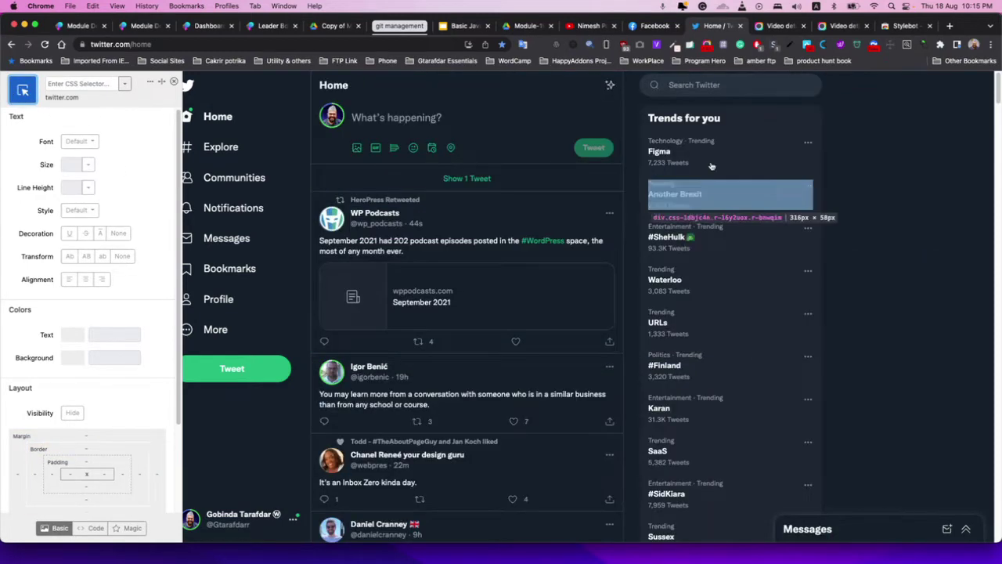
click(644, 118)
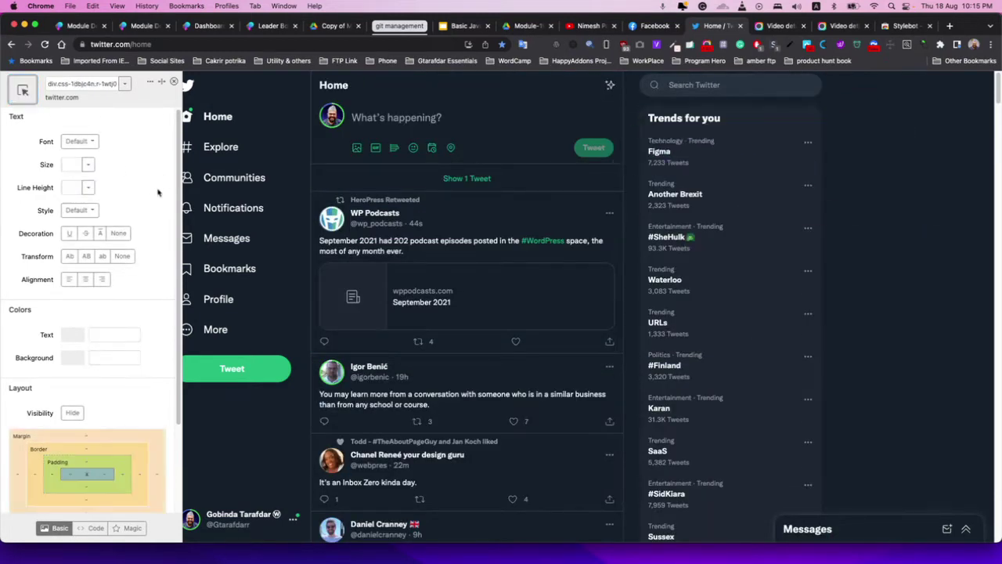
click(72, 413)
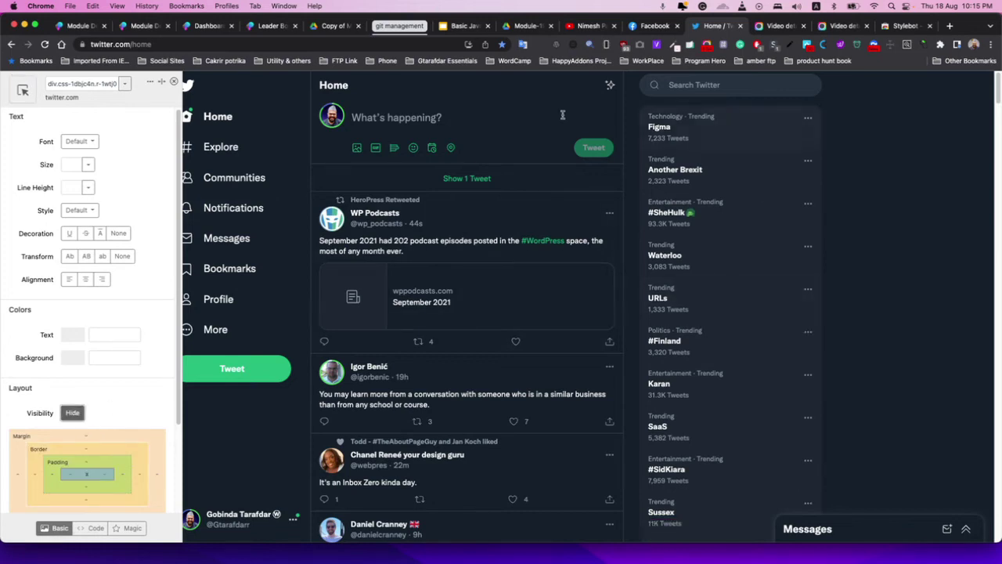
click(22, 90)
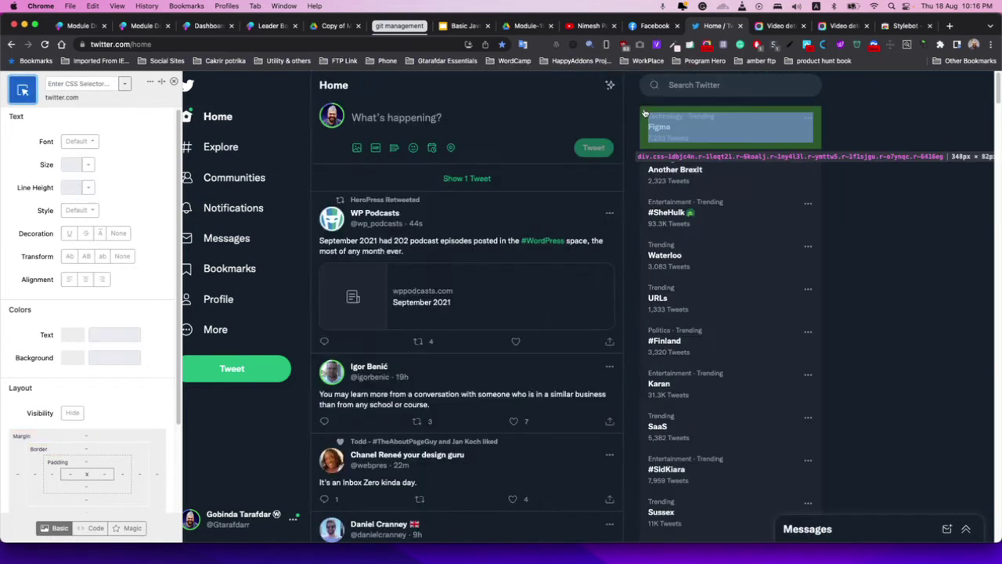
click(643, 114)
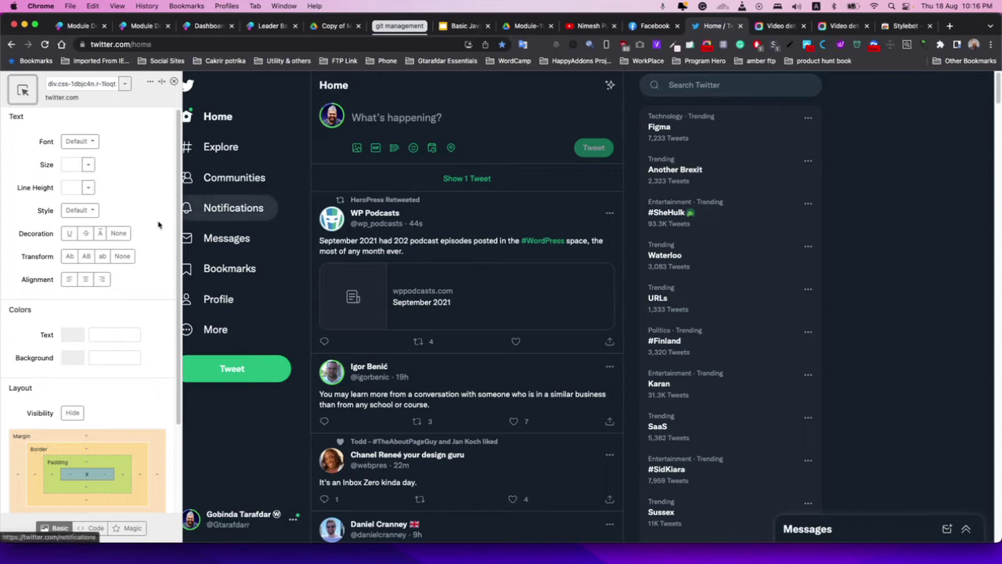
click(72, 412)
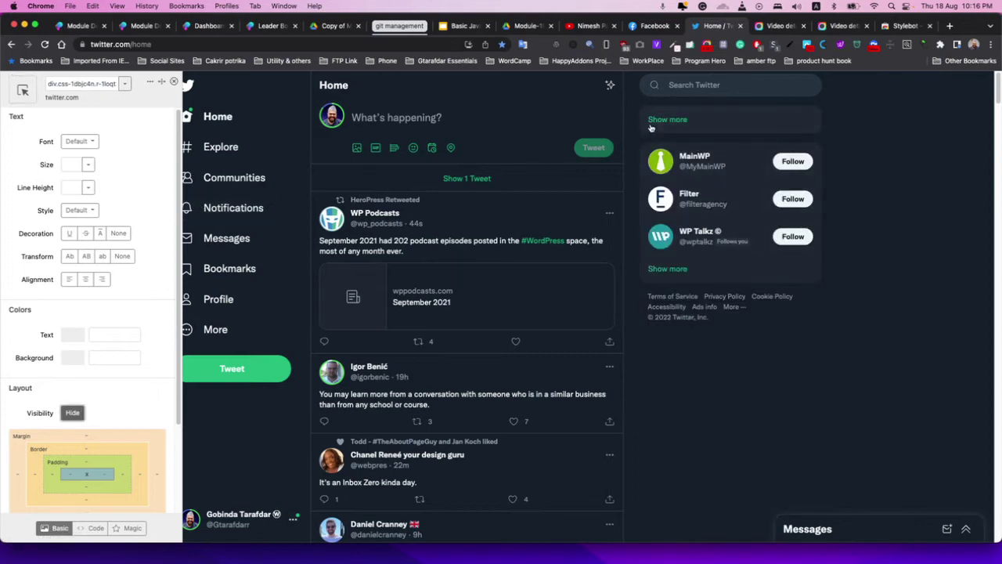
Step: Hide the Show more link under the trends and the footer links block
click(22, 90)
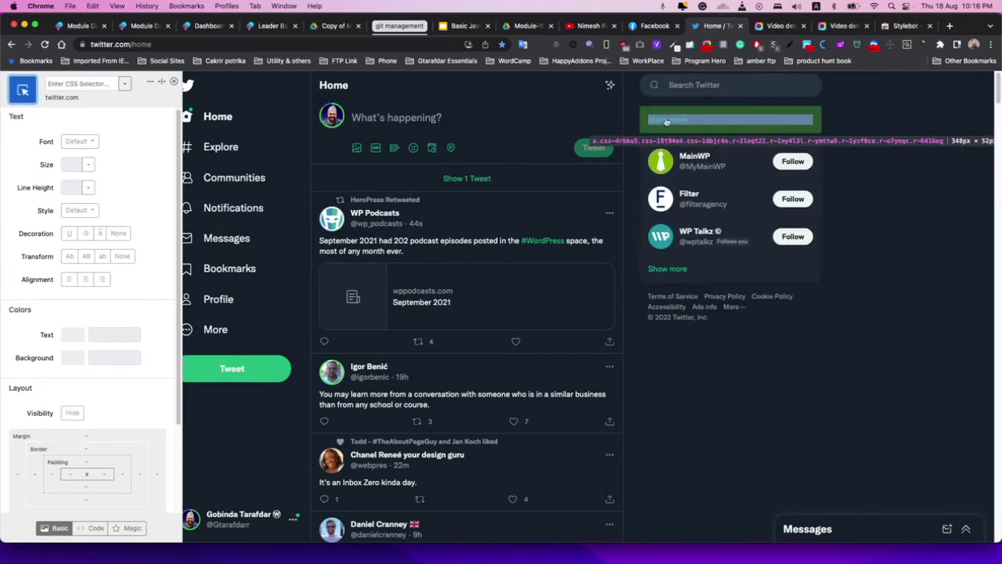
click(648, 112)
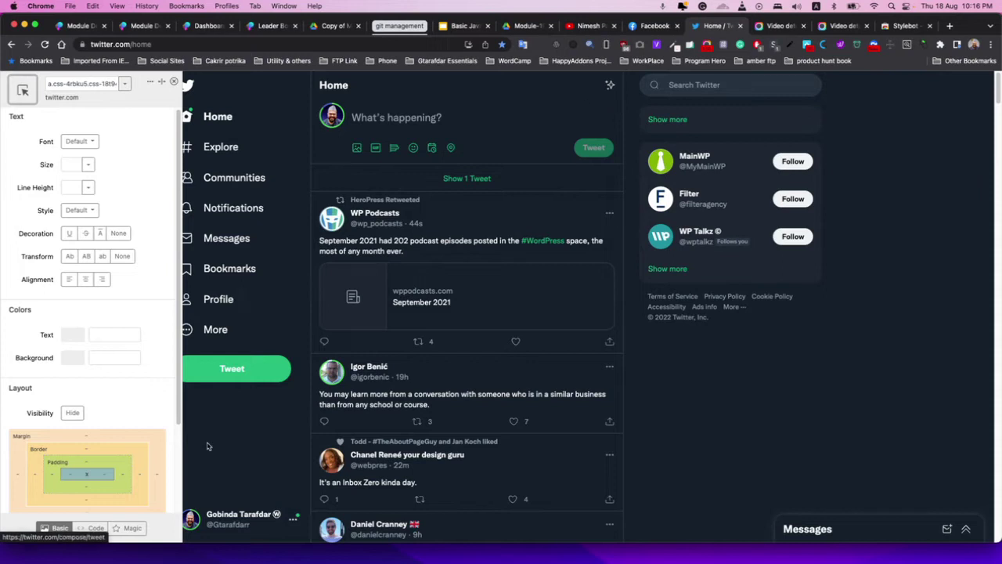
click(72, 412)
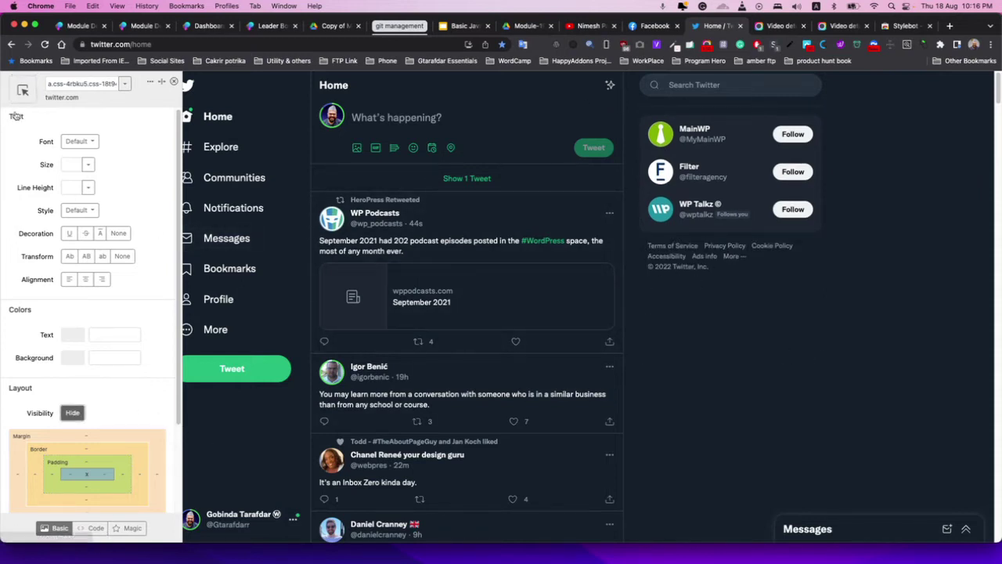
click(22, 90)
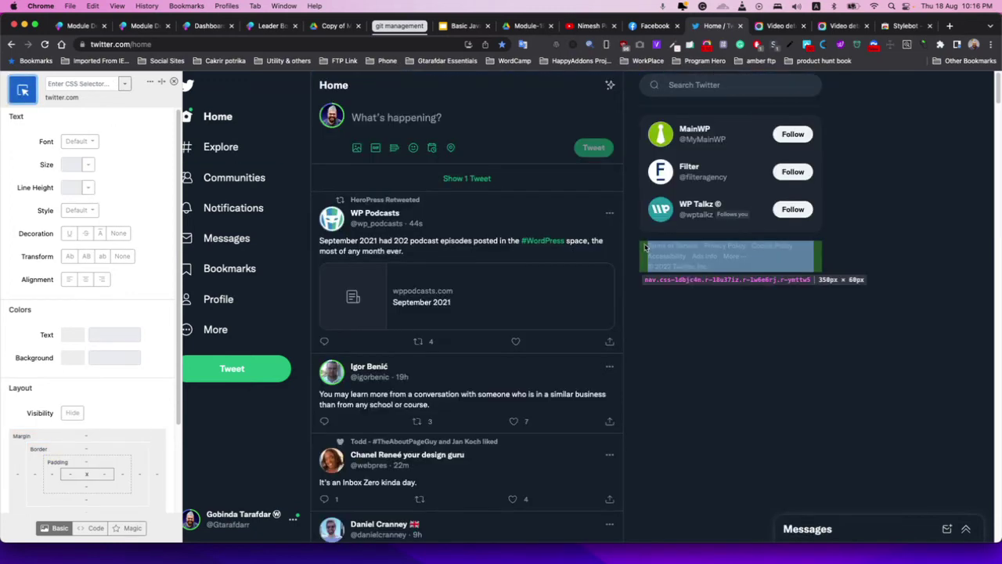
click(645, 247)
click(72, 413)
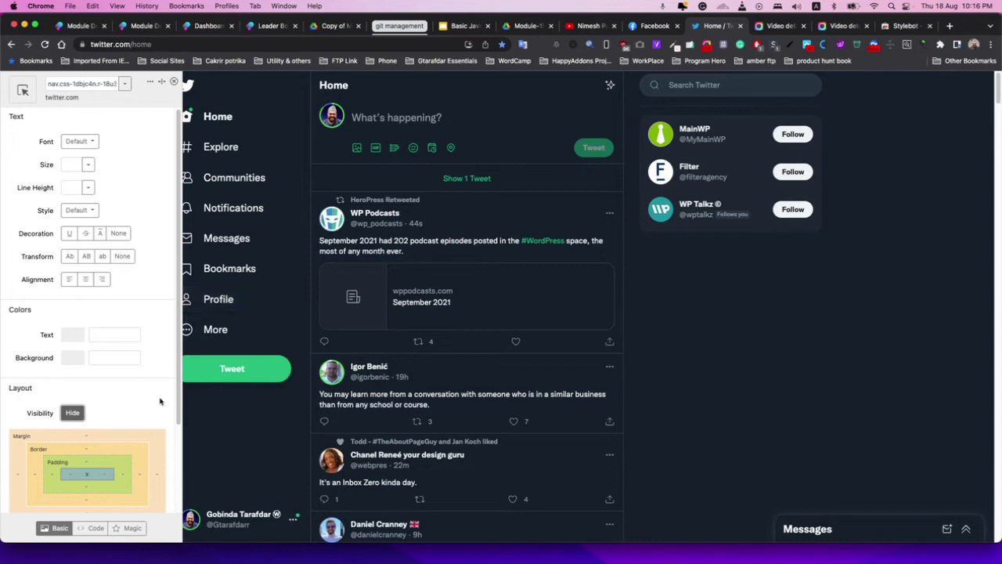
scroll(772, 334, down, 5)
scroll(772, 335, up, 5)
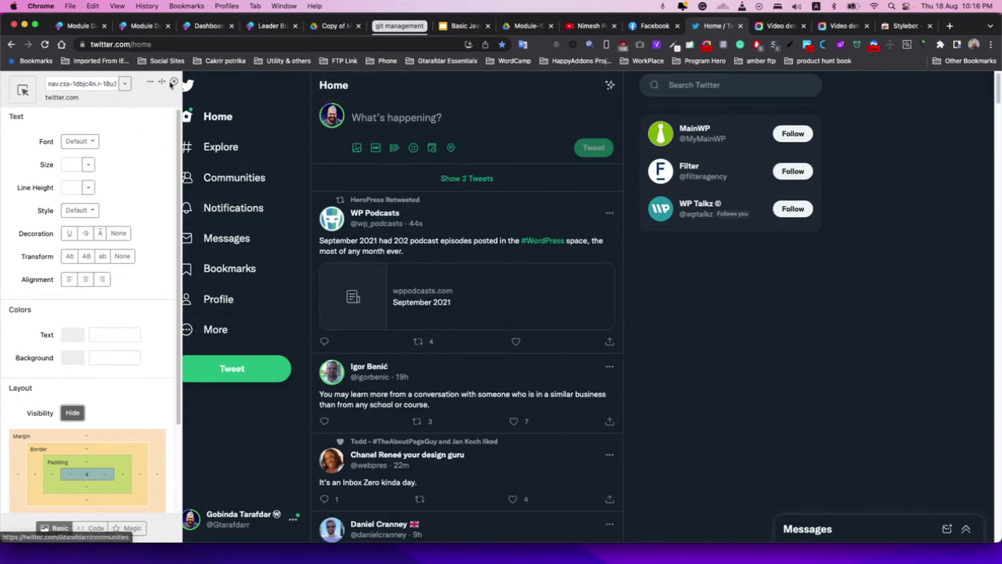
Step: Close the Stylebot editor and popup, then reload the Twitter home page
click(174, 83)
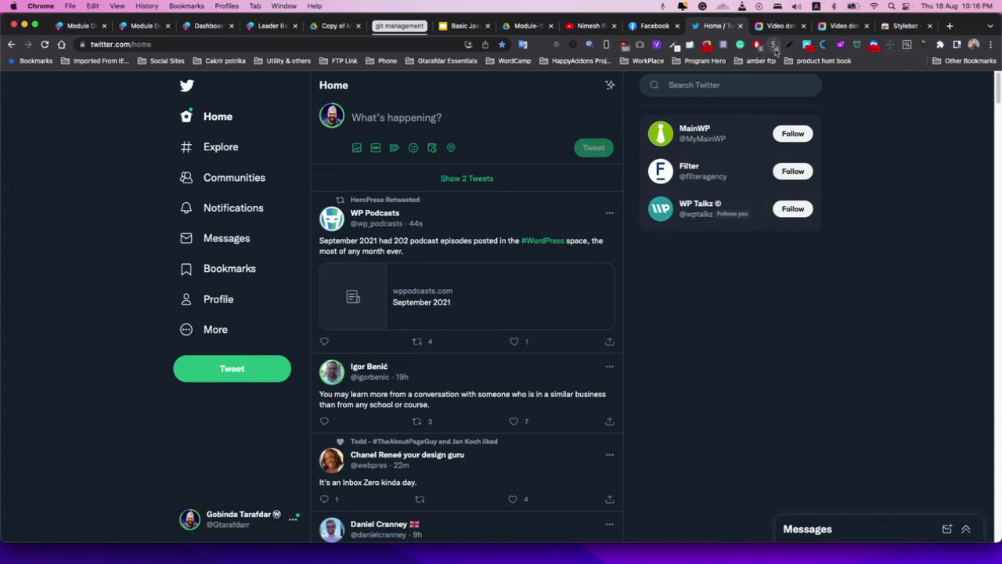
click(775, 45)
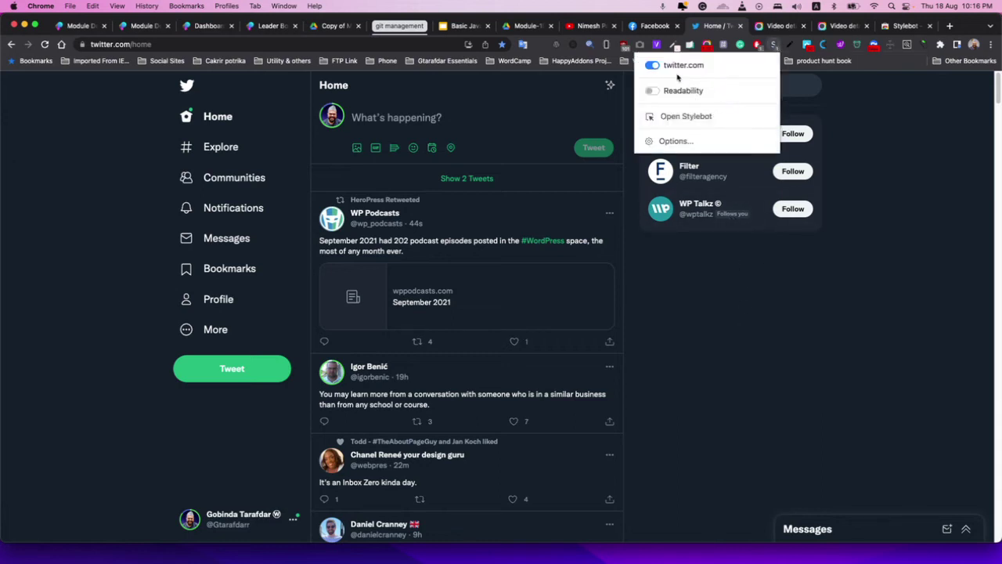
click(729, 350)
click(45, 44)
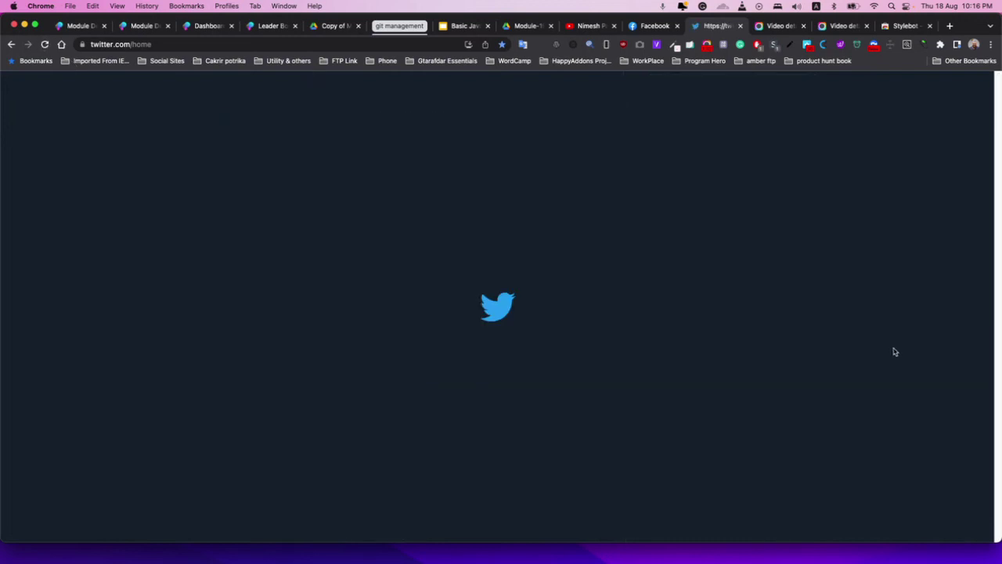